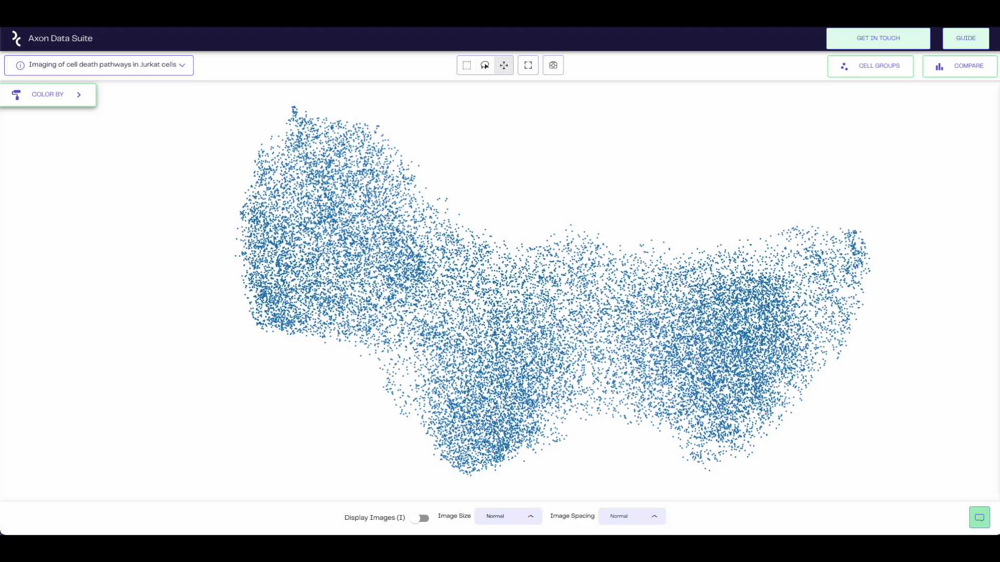
- Color the cell map by Ground Truth Label
{"action": "left_click", "coordinate": [79, 95]}
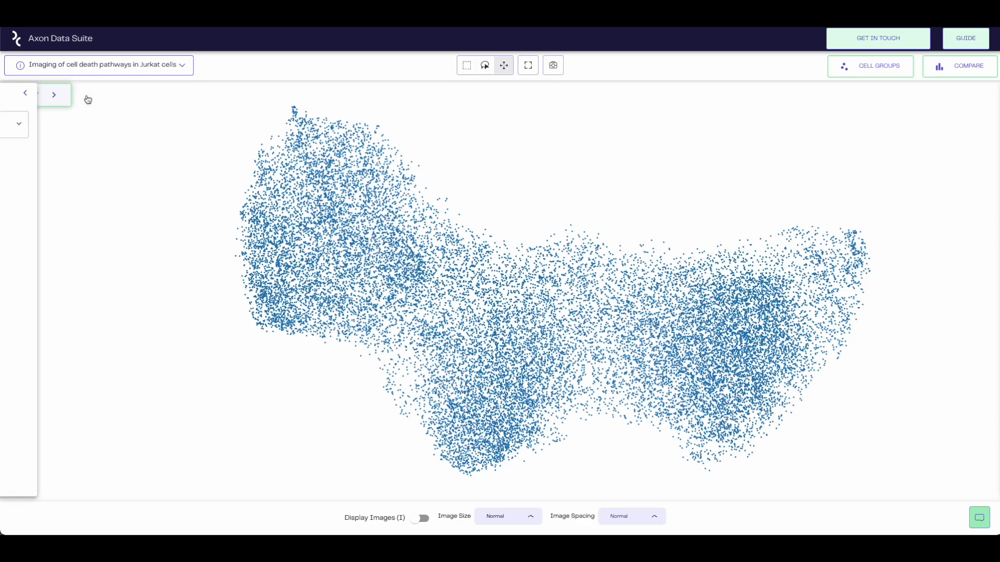
{"action": "left_click", "coordinate": [154, 132]}
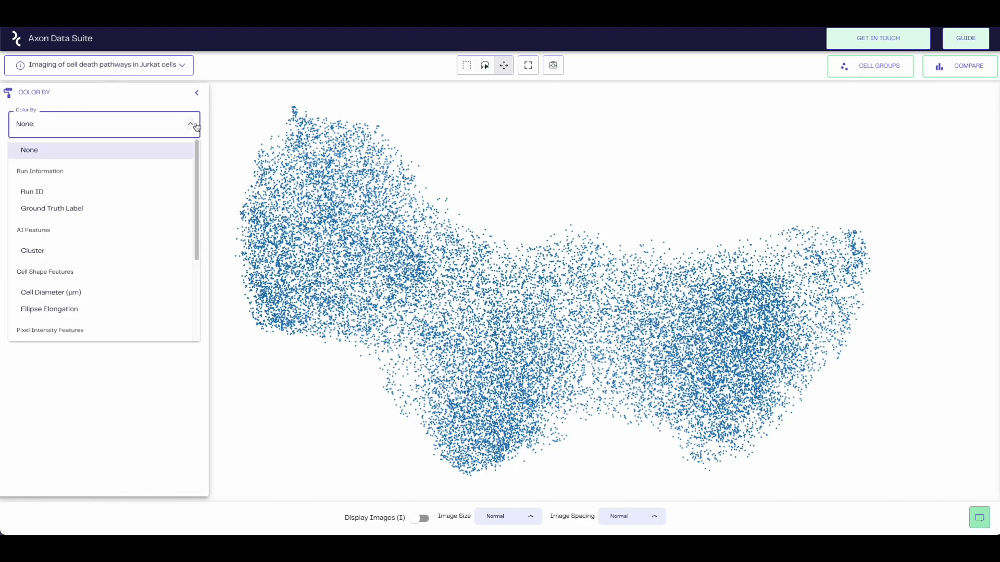
{"action": "left_click", "coordinate": [153, 207]}
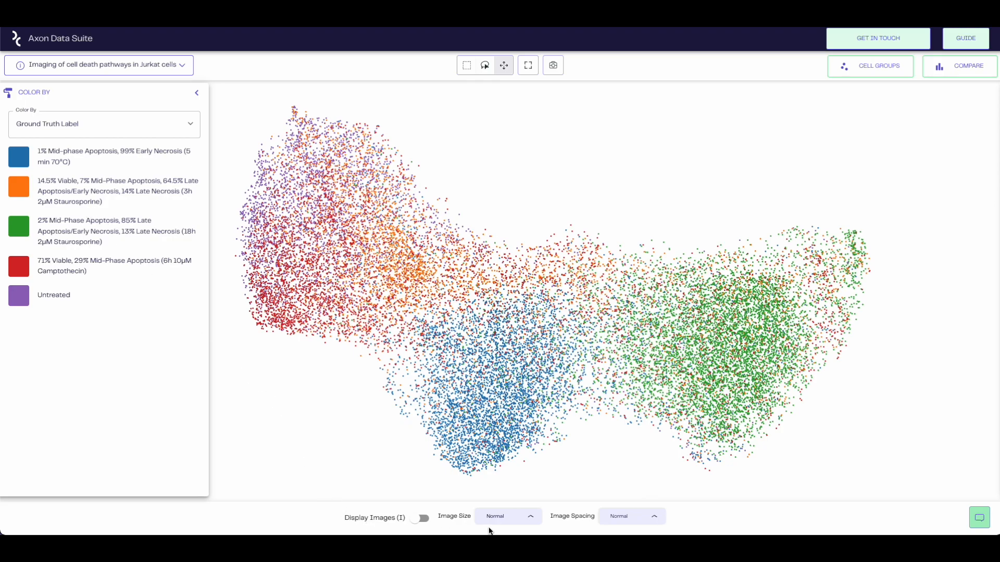
- Display the cell images on the map with image size Small and image spacing Low
{"action": "left_click", "coordinate": [513, 519]}
{"action": "left_click", "coordinate": [513, 483]}
{"action": "left_click", "coordinate": [421, 521]}
{"action": "left_click", "coordinate": [624, 518]}
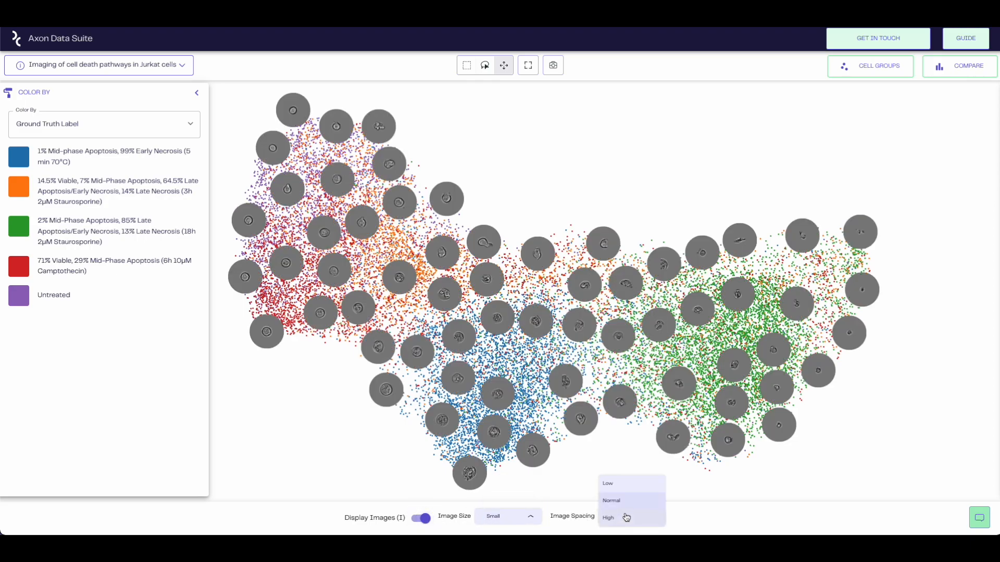
{"action": "left_click", "coordinate": [627, 483]}
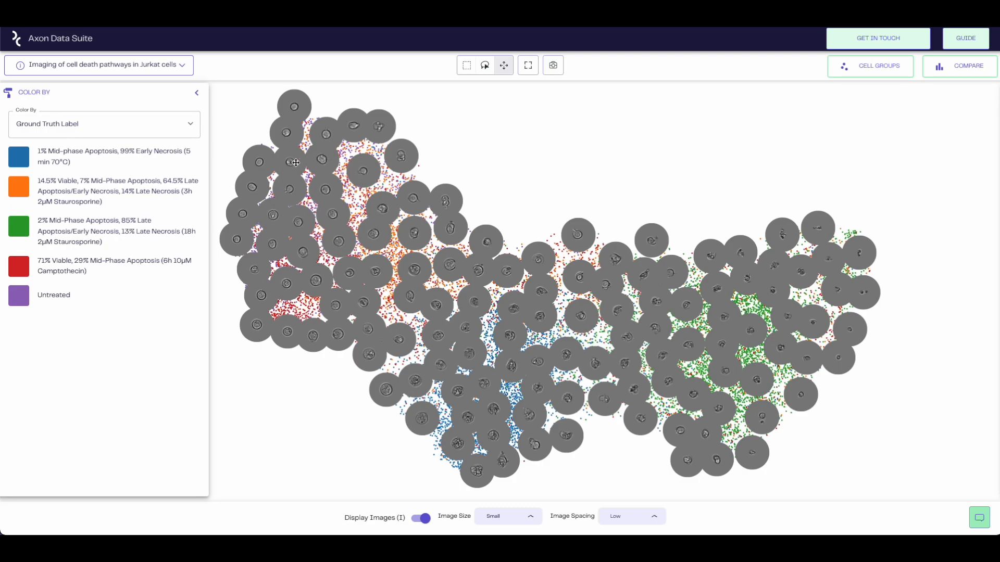
- Examine the colored regions against their cell images by repeatedly hiding and showing the images, leaving them displayed
{"action": "left_click", "coordinate": [422, 519]}
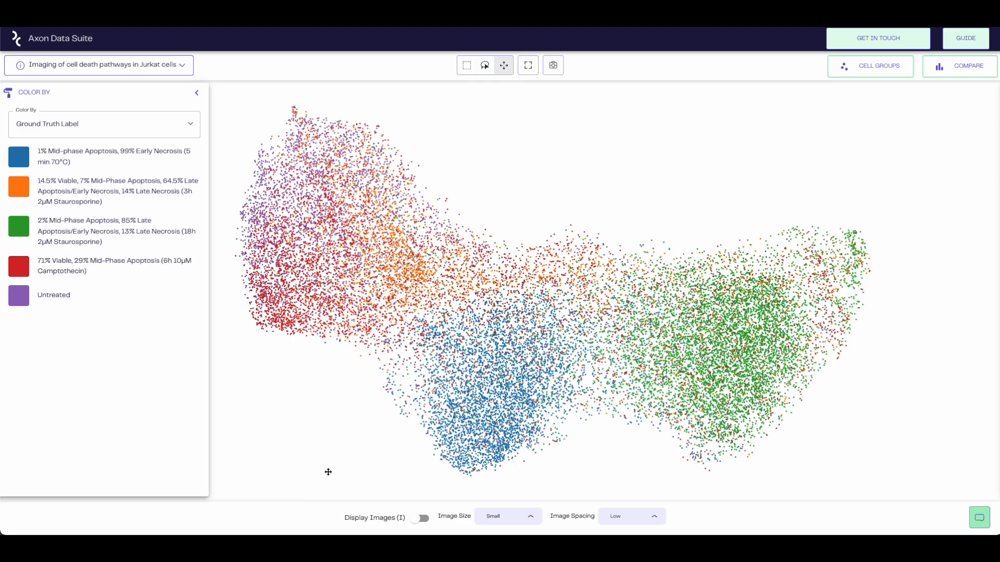
{"action": "left_click", "coordinate": [419, 519]}
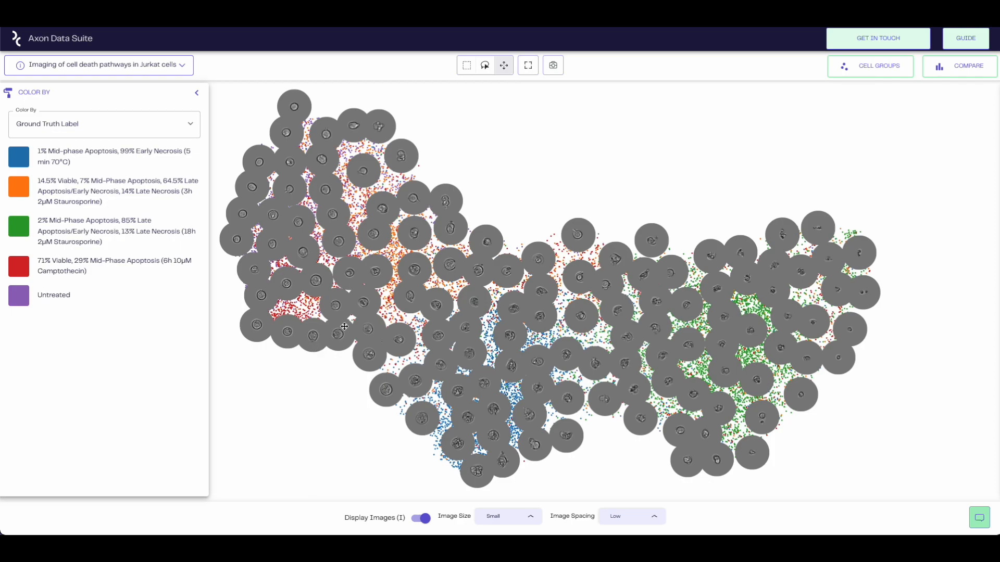
{"action": "left_click", "coordinate": [423, 520]}
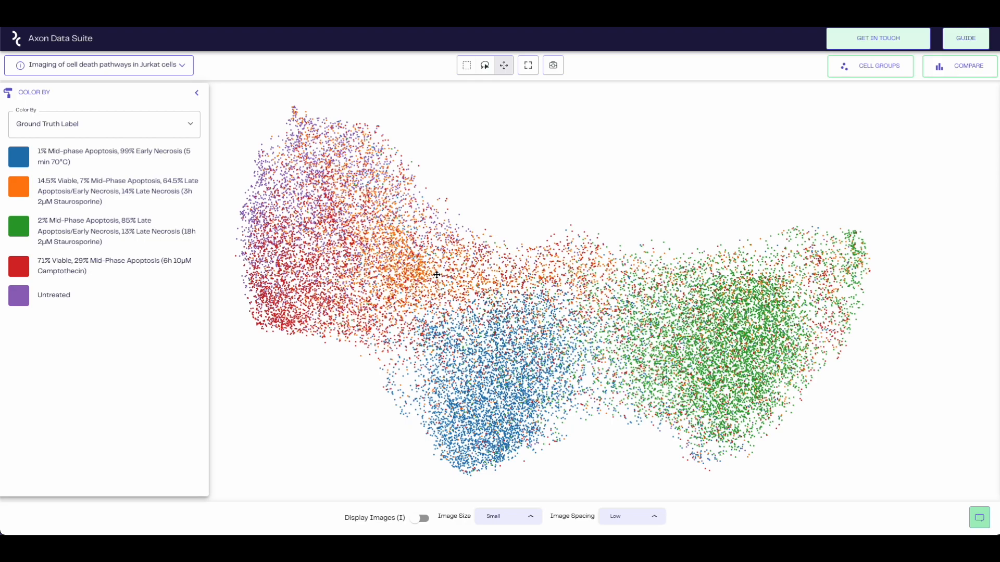
{"action": "left_click", "coordinate": [423, 518]}
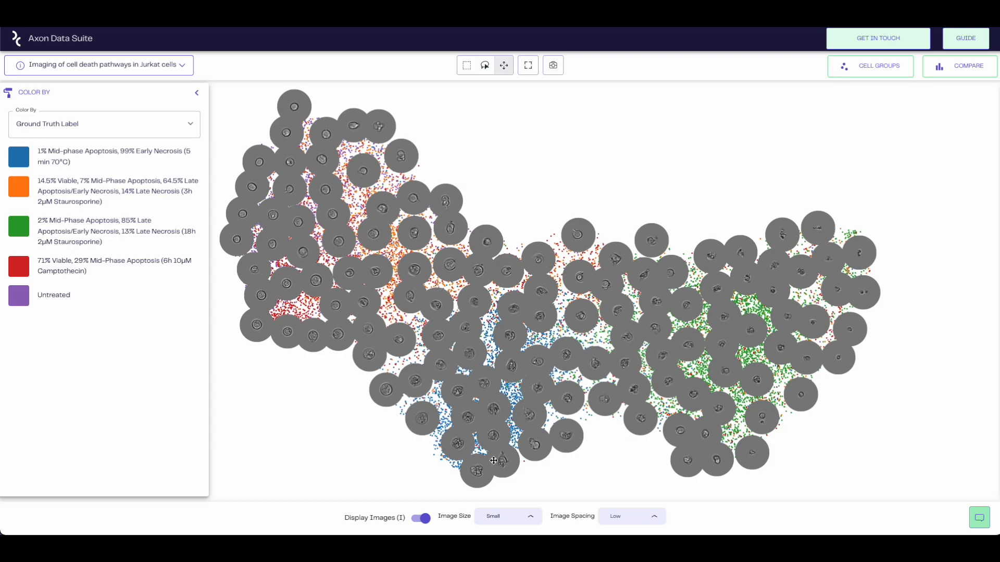
{"action": "left_click", "coordinate": [425, 519]}
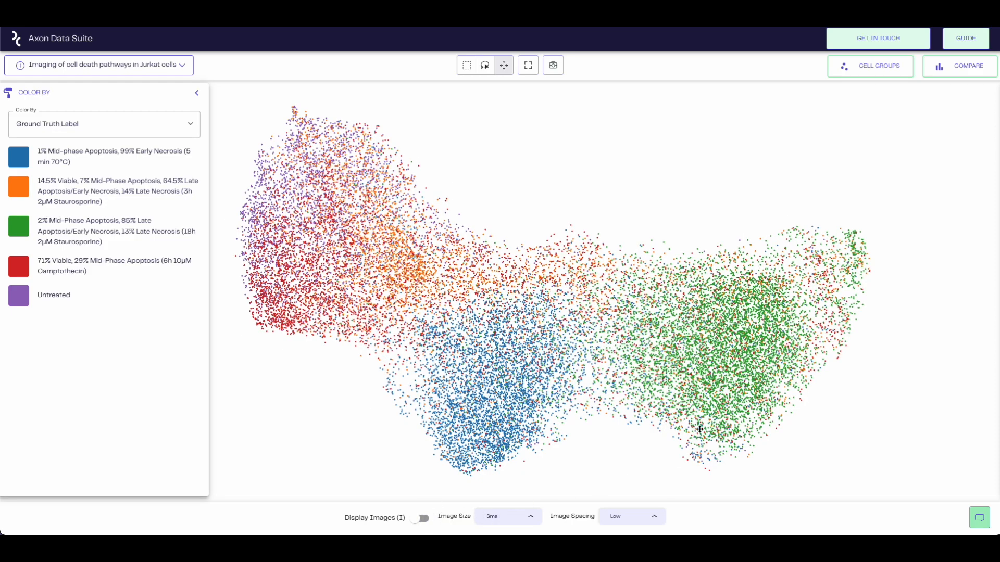
{"action": "left_click", "coordinate": [425, 520]}
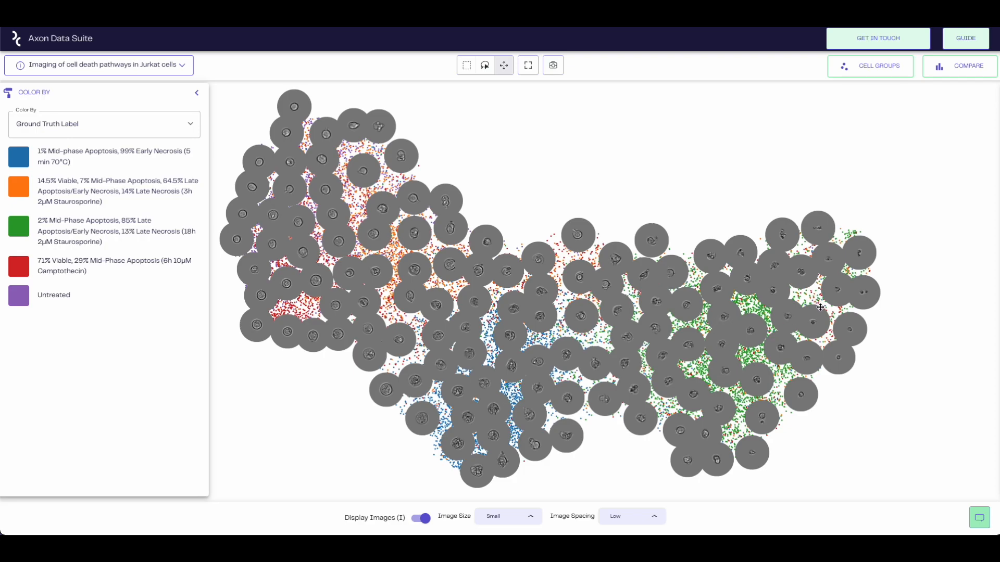
{"action": "left_click", "coordinate": [417, 518]}
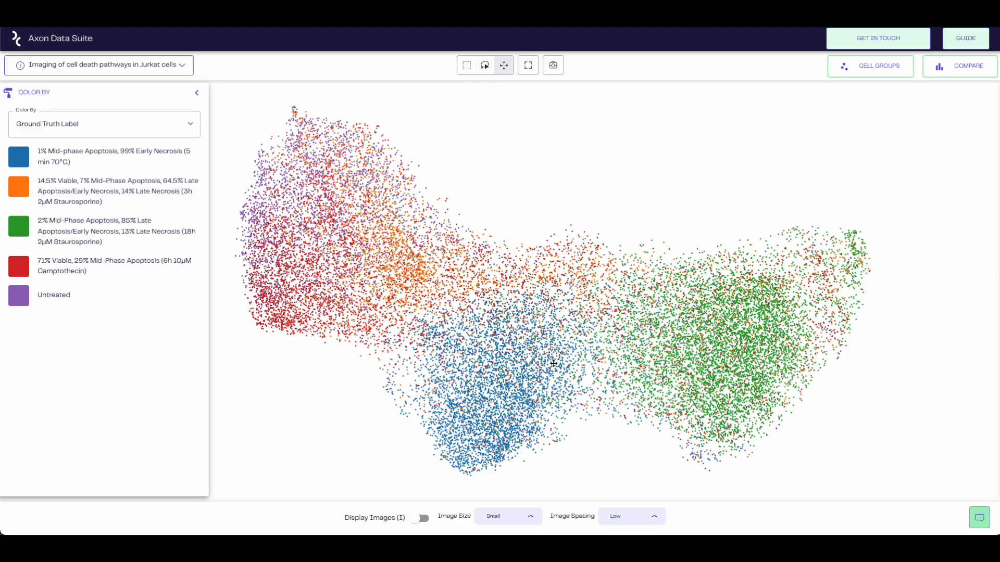
{"action": "left_click", "coordinate": [424, 519]}
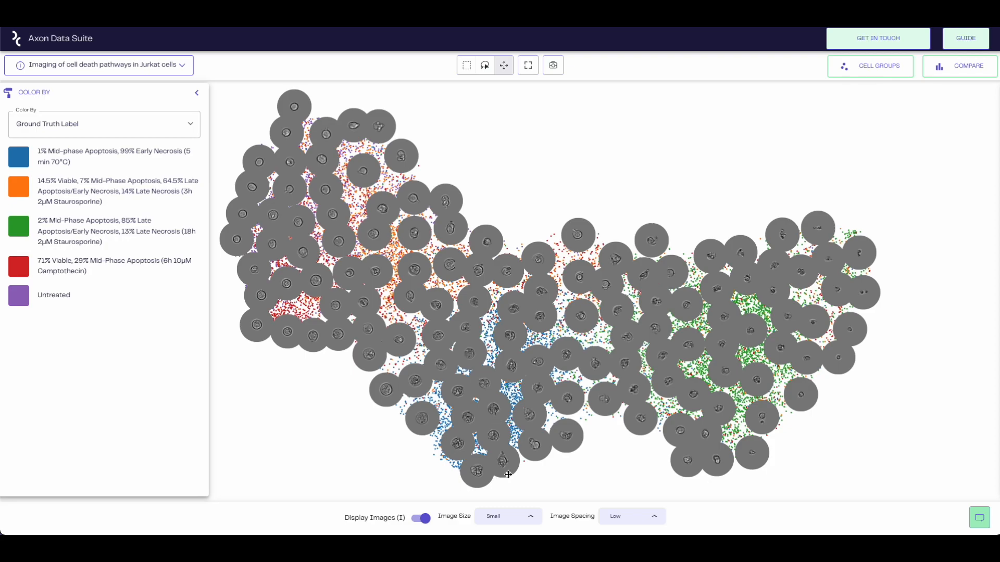
- Lasso the lower part of the blue early-necrosis cluster, save the selection and rename it necrosis
{"action": "left_click", "coordinate": [488, 73]}
{"action": "mouse_move", "coordinate": [510, 373]}
{"action": "left_mouse_down"}
{"action": "mouse_move", "coordinate": [450, 383]}
{"action": "mouse_move", "coordinate": [436, 440]}
{"action": "mouse_move", "coordinate": [477, 470]}
{"action": "mouse_move", "coordinate": [550, 441]}
{"action": "mouse_move", "coordinate": [553, 392]}
{"action": "left_mouse_up"}
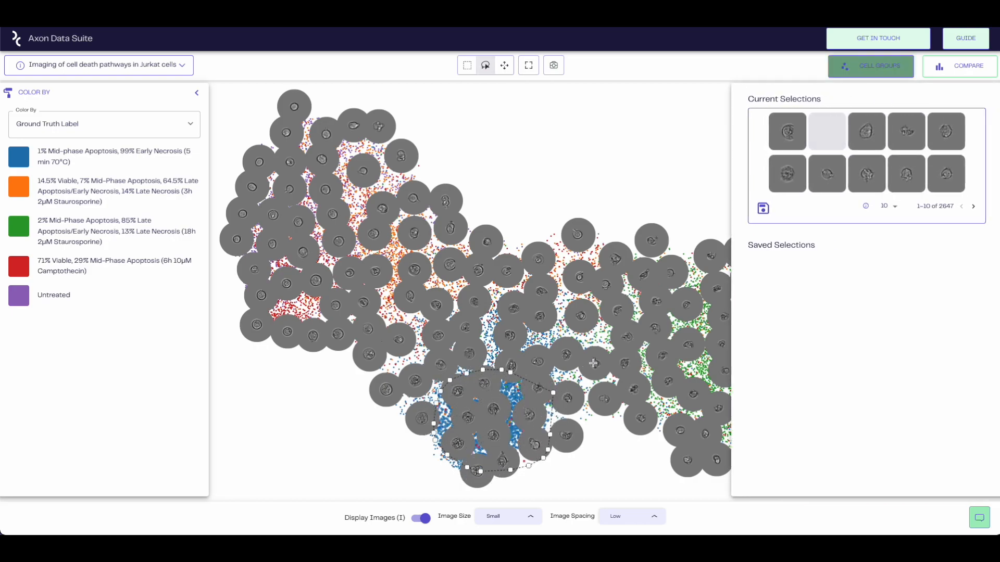
{"action": "left_click", "coordinate": [762, 209]}
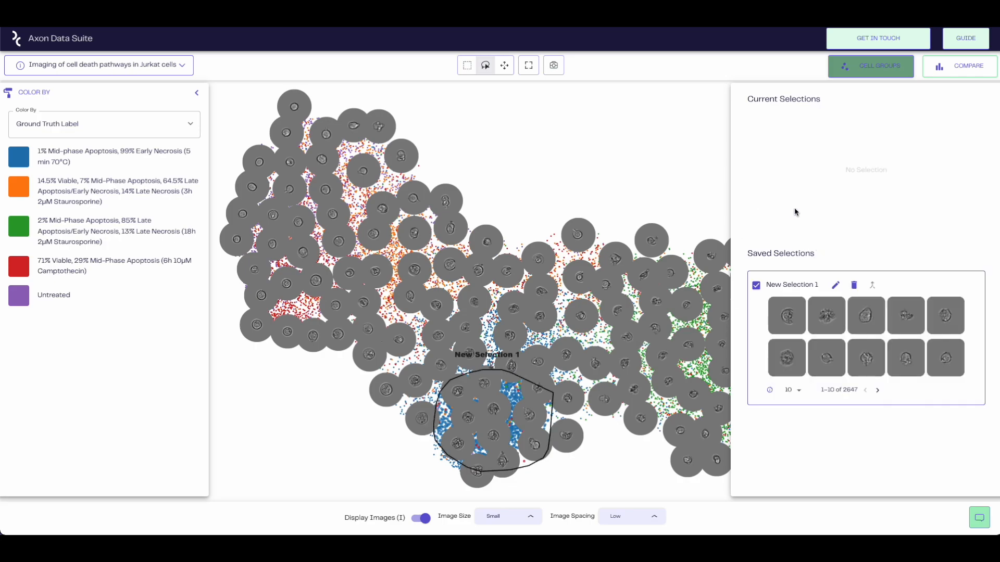
{"action": "left_click", "coordinate": [836, 284]}
{"action": "type", "text": "necrosis"}
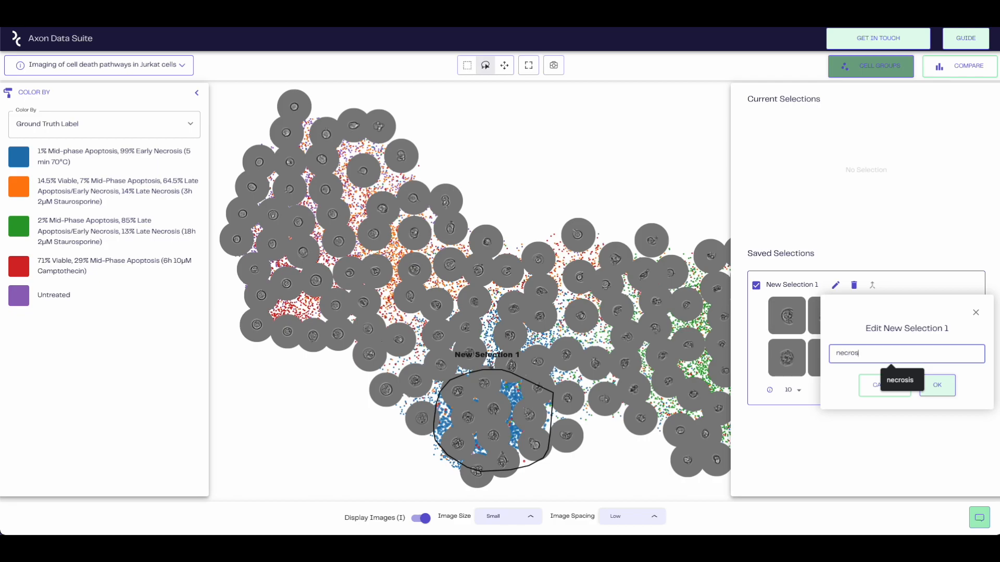
{"action": "key", "text": "Return"}
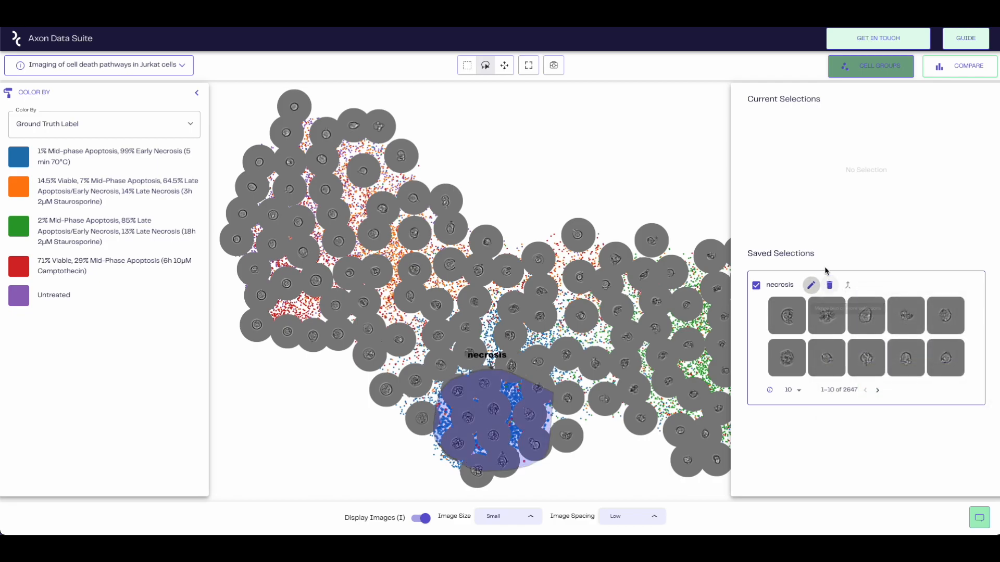
- Lasso the upper end of the purple untreated region, save the selection and rename it viable
{"action": "mouse_move", "coordinate": [334, 111]}
{"action": "left_mouse_down"}
{"action": "mouse_move", "coordinate": [270, 123]}
{"action": "mouse_move", "coordinate": [239, 163]}
{"action": "mouse_move", "coordinate": [255, 182]}
{"action": "mouse_move", "coordinate": [333, 180]}
{"action": "mouse_move", "coordinate": [371, 167]}
{"action": "mouse_move", "coordinate": [394, 136]}
{"action": "mouse_move", "coordinate": [387, 118]}
{"action": "left_mouse_up"}
{"action": "left_click", "coordinate": [762, 208]}
{"action": "left_click", "coordinate": [835, 286]}
{"action": "key", "text": "BackSpace"}
{"action": "type", "text": "viable"}
{"action": "key", "text": "Return"}
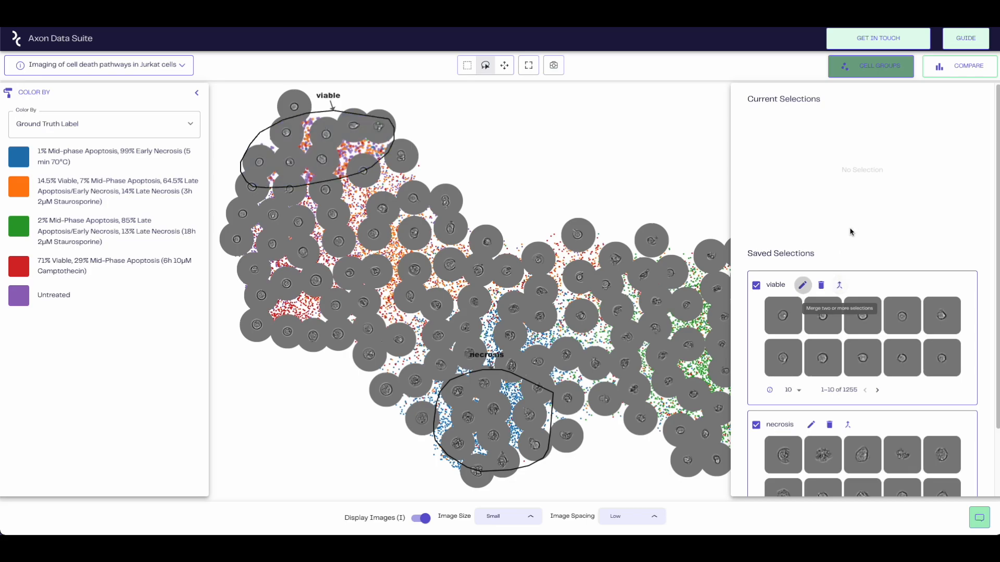
- Set up a comparison of the viable and necrosis cell groups
{"action": "left_click", "coordinate": [958, 73]}
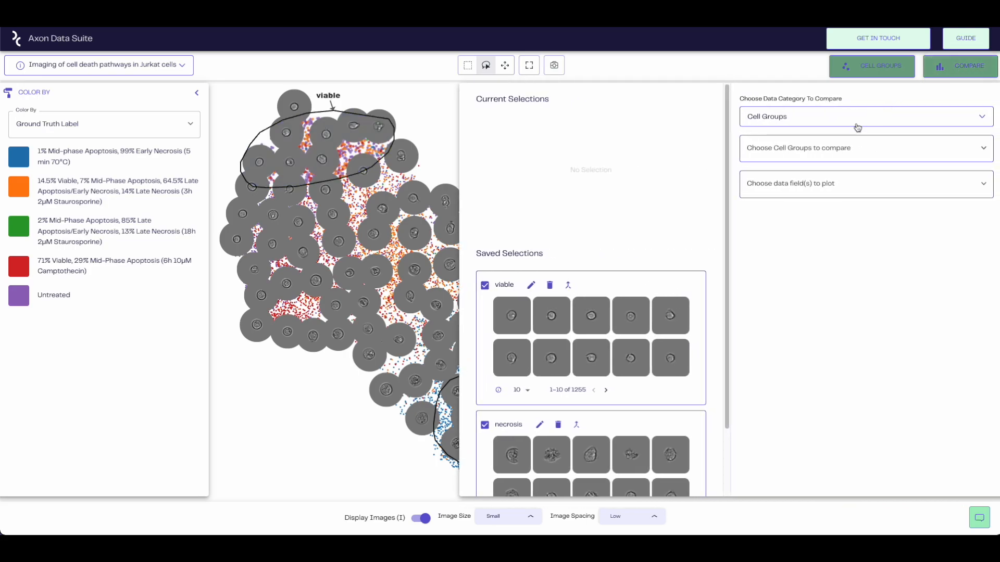
{"action": "left_click", "coordinate": [824, 153]}
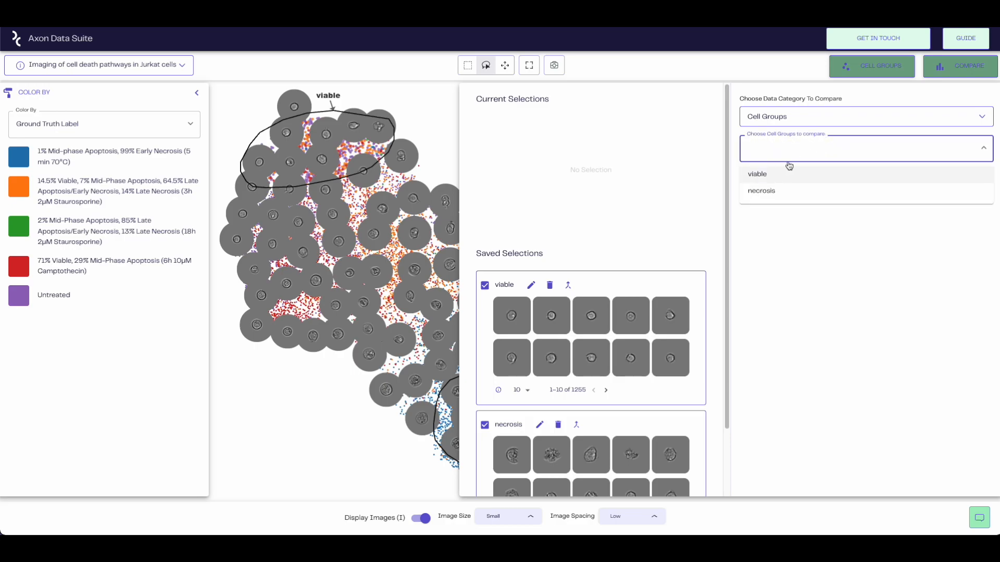
{"action": "left_click", "coordinate": [776, 173]}
{"action": "left_click", "coordinate": [821, 141]}
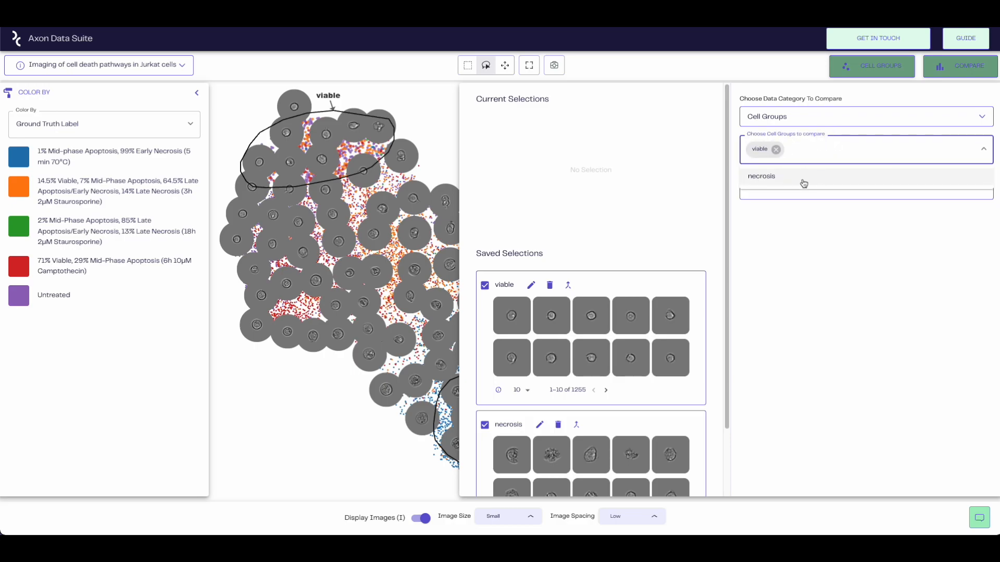
{"action": "left_click", "coordinate": [803, 184]}
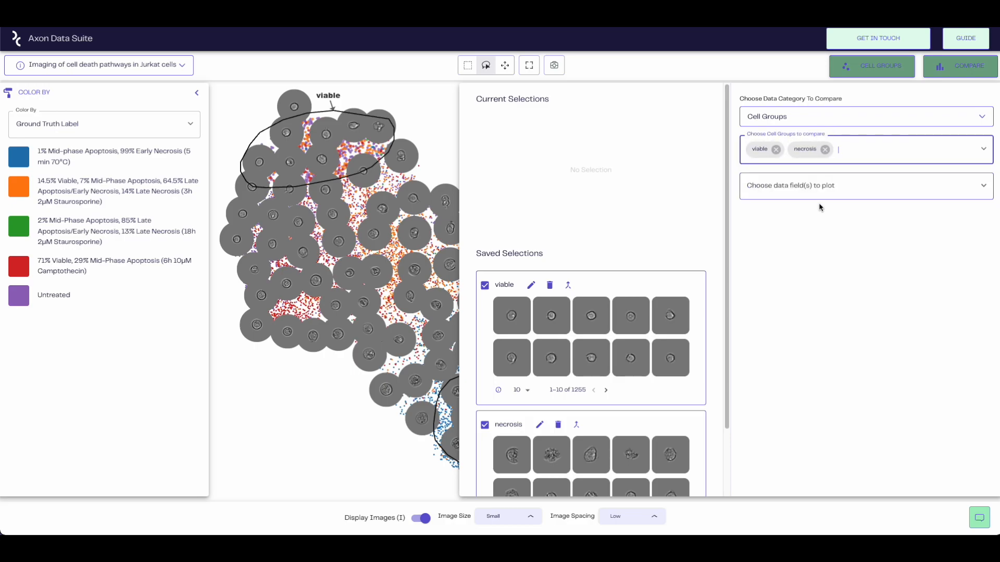
- Plot "Small set of connected dark pixels, integral" for both cell groups, and close the cell groups and comparison views after examining the curves
{"action": "left_click", "coordinate": [851, 188]}
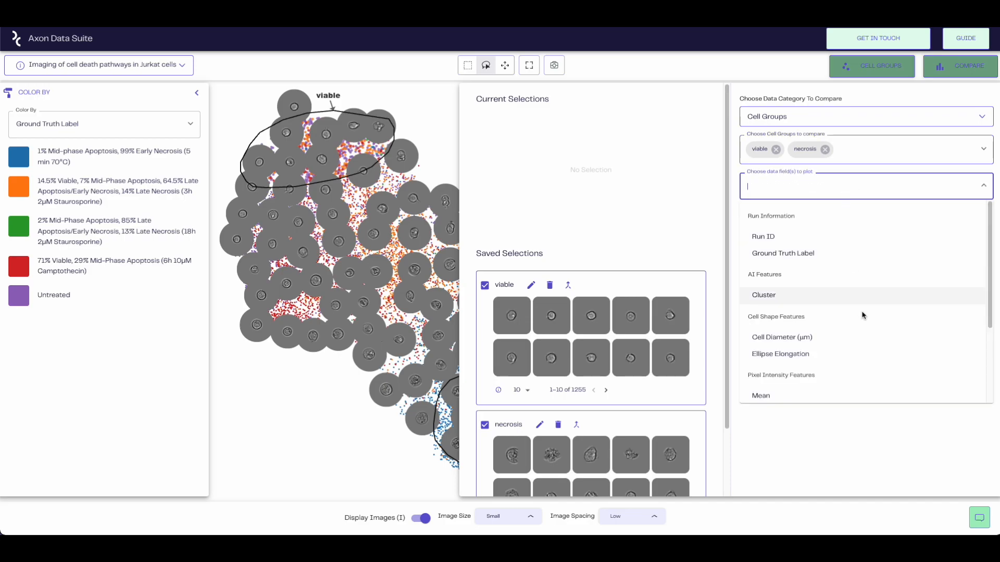
{"action": "scroll", "coordinate": [862, 315], "scroll_direction": "down", "scroll_amount": 2}
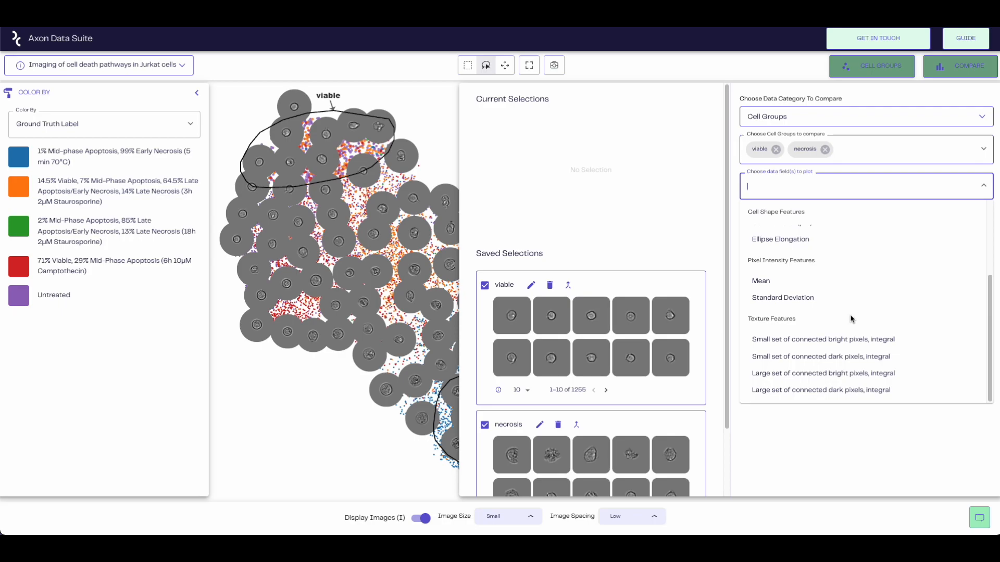
{"action": "left_click", "coordinate": [852, 358]}
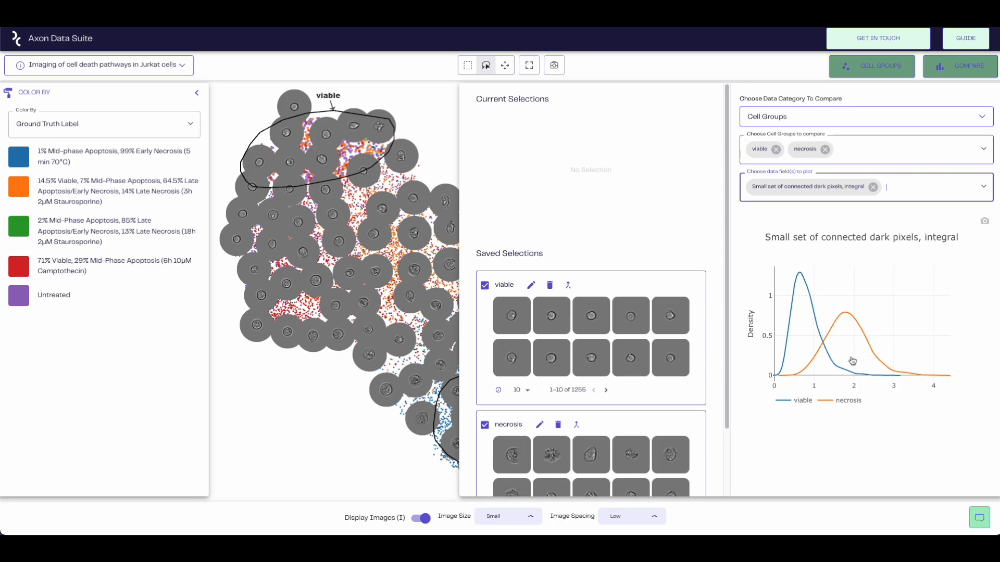
{"action": "left_click", "coordinate": [888, 67]}
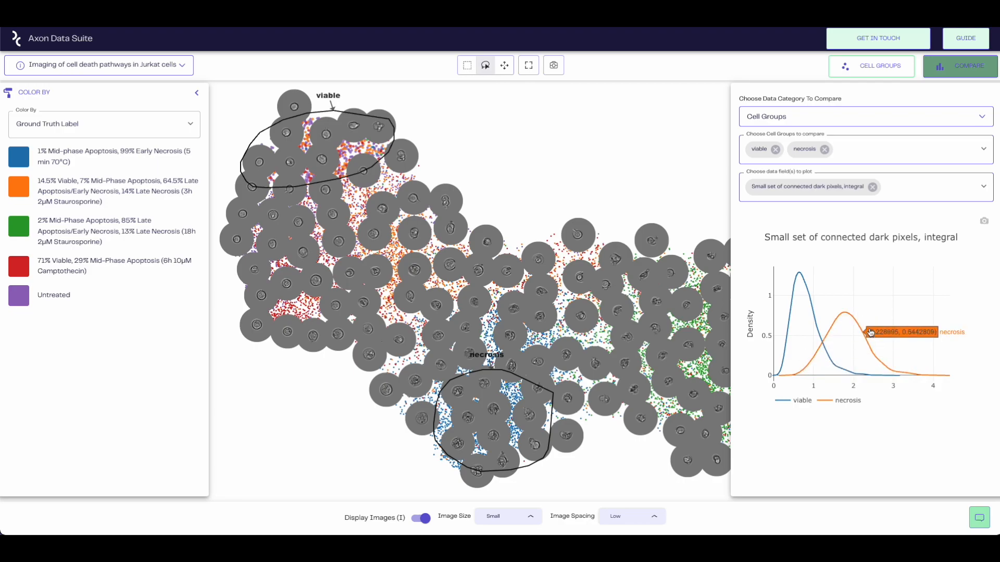
{"action": "left_click", "coordinate": [956, 73]}
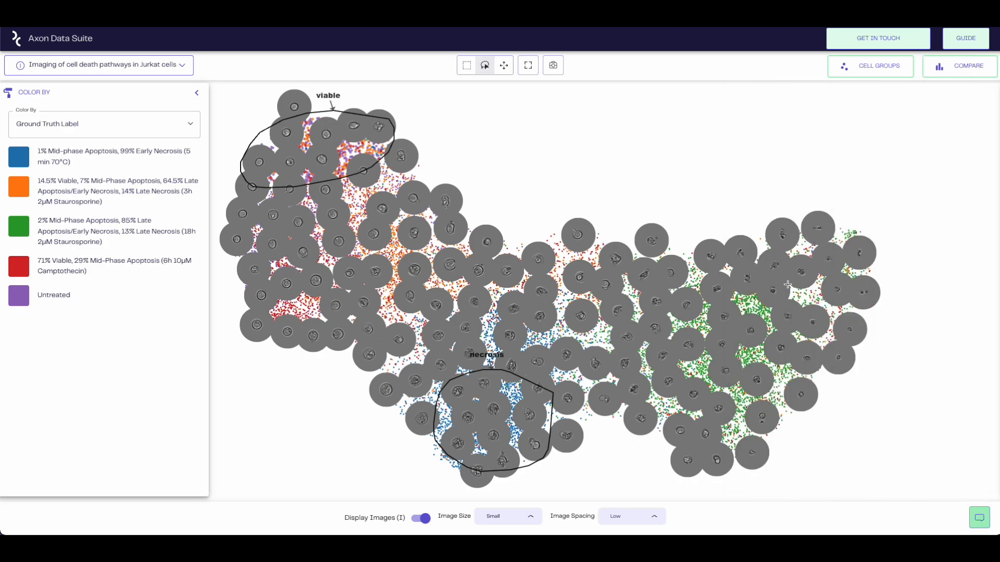